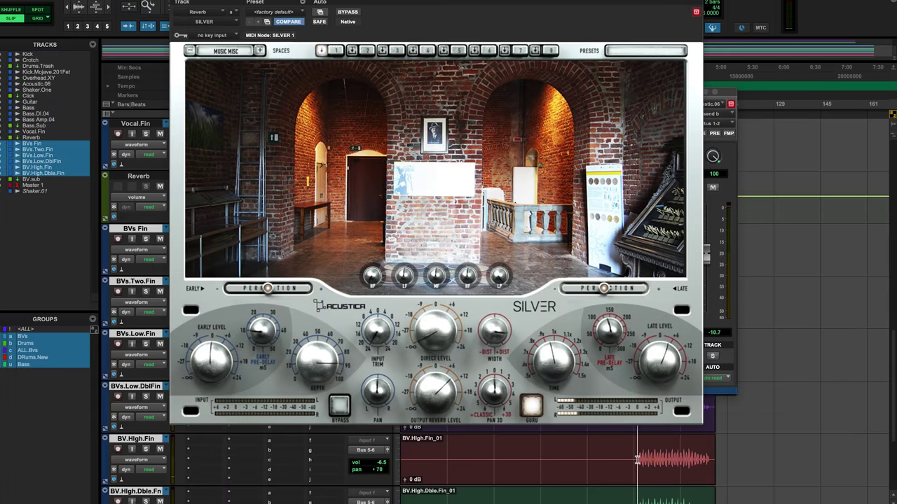
Solo the background vocal tracks and set the BV.sub track's Bus 1-2 reverb send to -10.7 dB
left_click(146, 449)
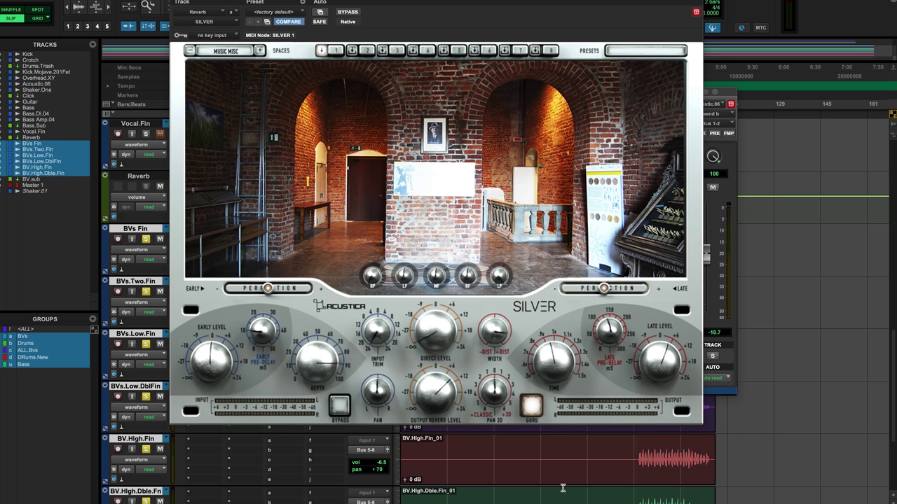
scroll(563, 488, "down", 5)
scroll(563, 488, "up", 2)
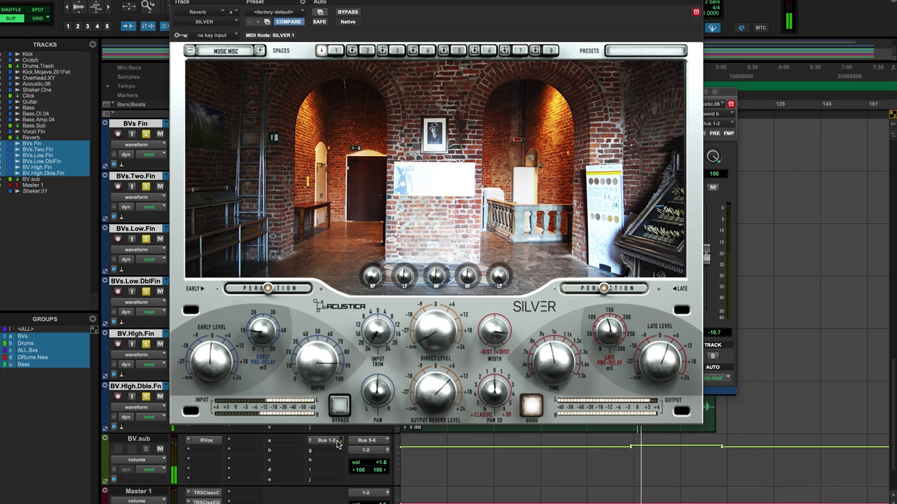
left_click(326, 439)
left_click_drag(705, 229, 705, 260)
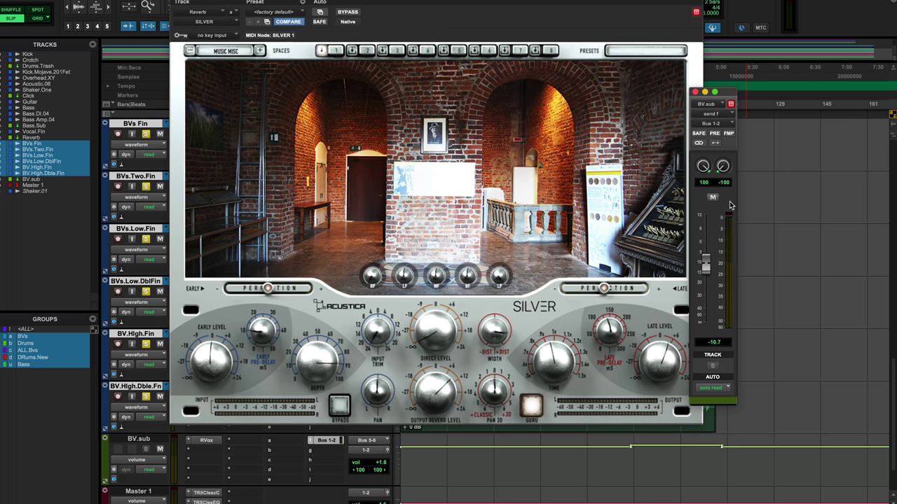
Raise BV.sub's Bus 1-2 send to -6.5 dB during playback and unsolo the background vocals
key("space")
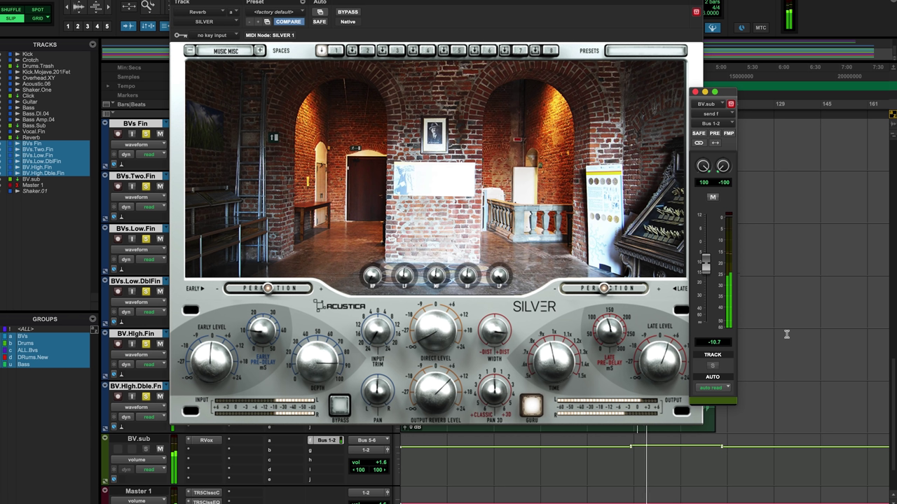
left_click_drag(702, 250, 706, 255)
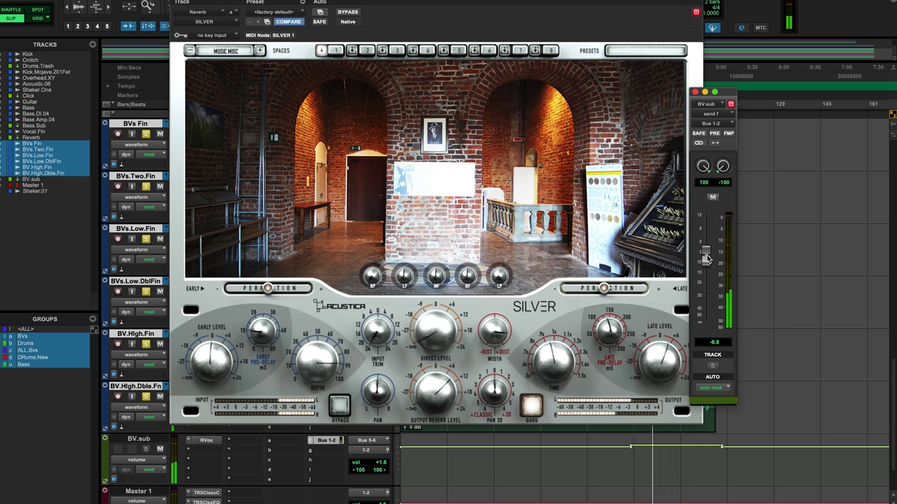
left_click(147, 397)
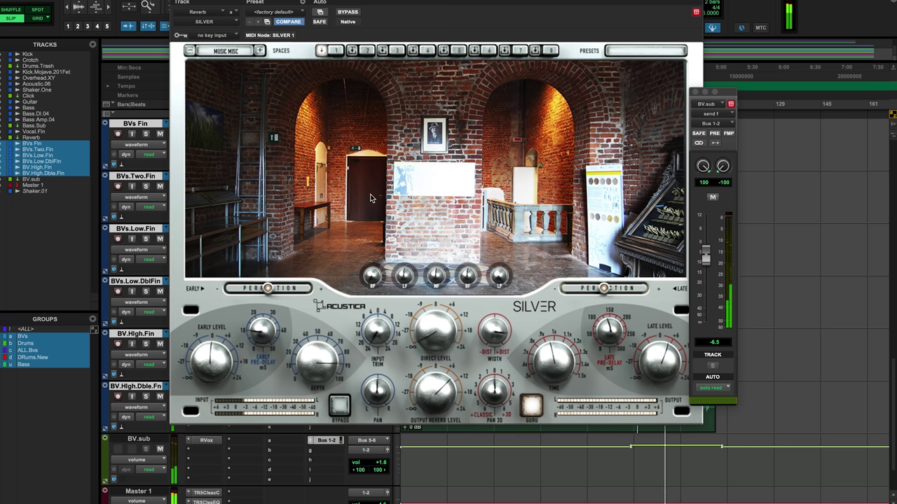
Set the Renaissance Vox gain on BV.sub to -5.0, close the plugin and stop playback
left_click_drag(426, 1, 494, 0)
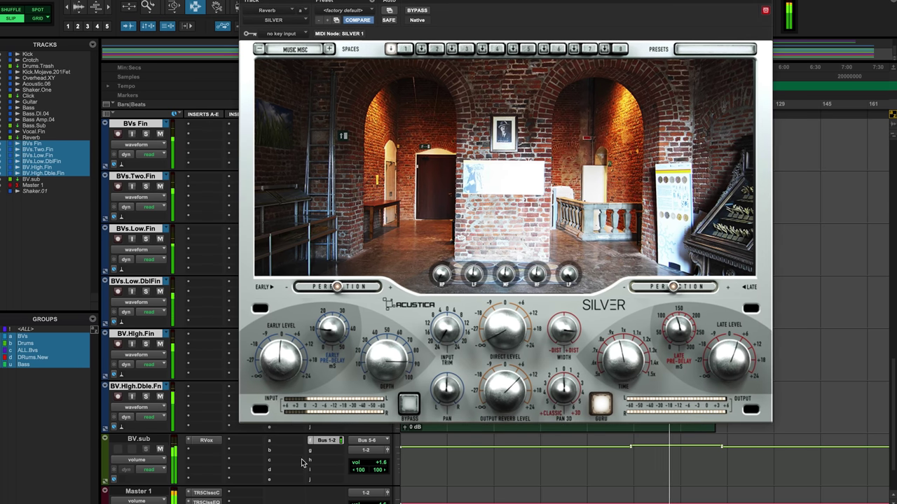
left_click(209, 440)
left_click_drag(411, 79, 411, 112)
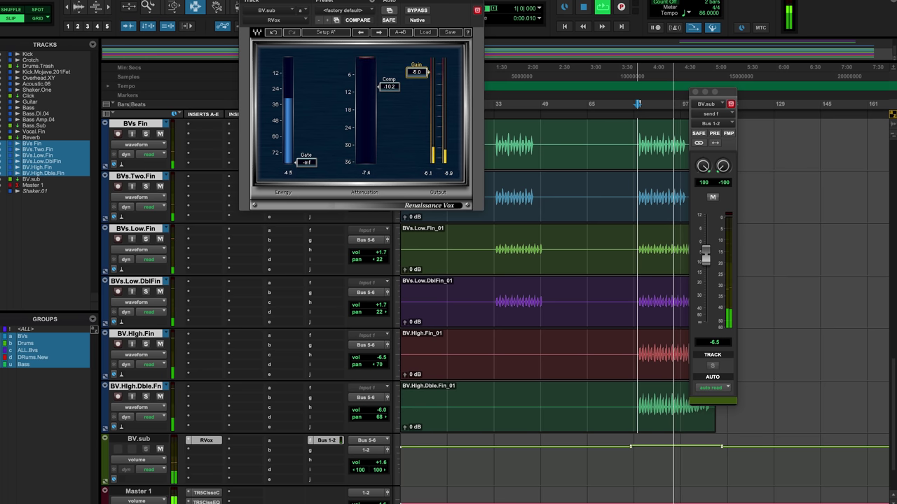
left_click(477, 10)
key("space")
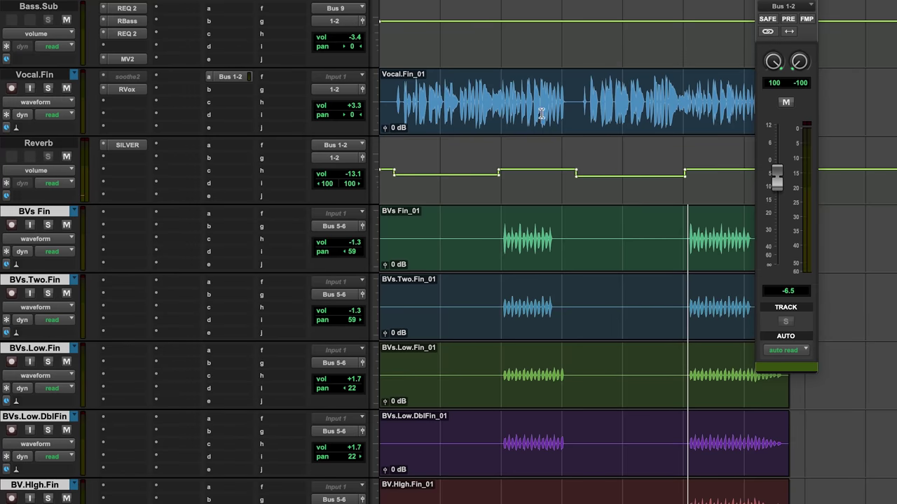
Play the mix from the late part of Vocal.Fin, comparing it with the Reverb track muted
left_click(650, 96)
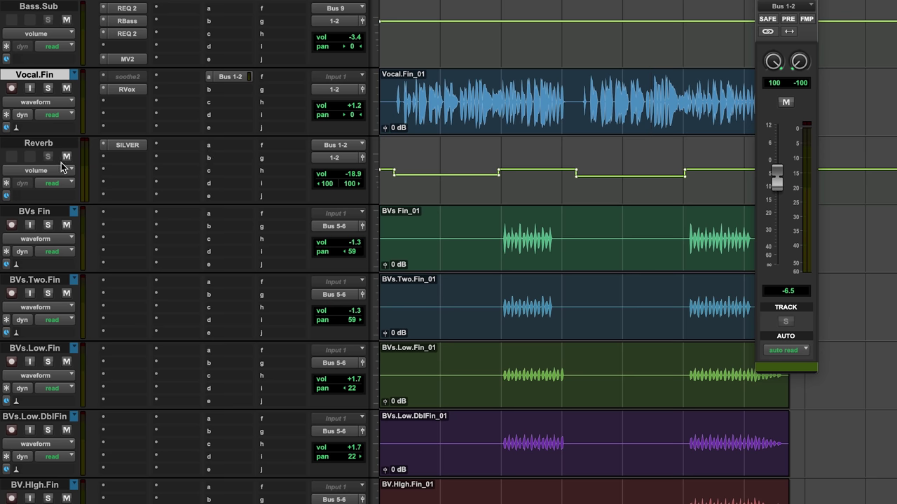
key("super+bracketright")
key("space")
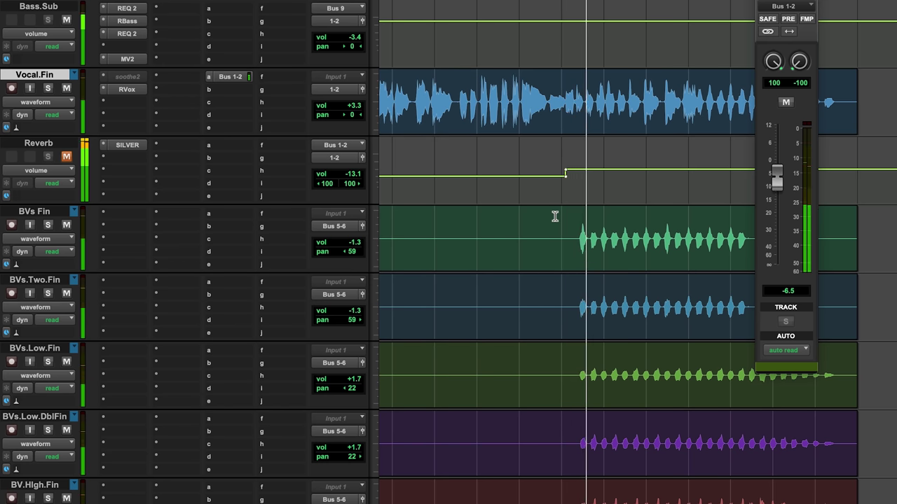
key("space")
Replay the late Vocal.Fin phrase, lowering its Bus 1-2 send and SILVER's output reverb level to just above 0 dB
left_click(521, 93)
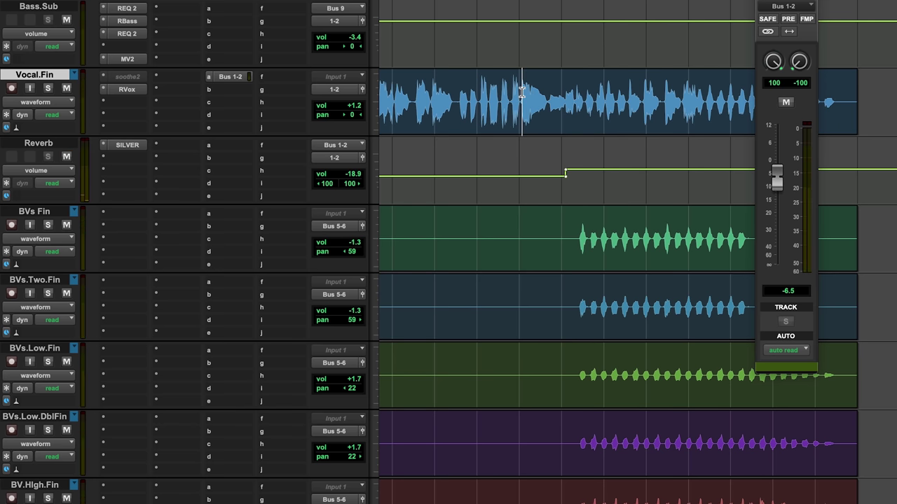
key("space")
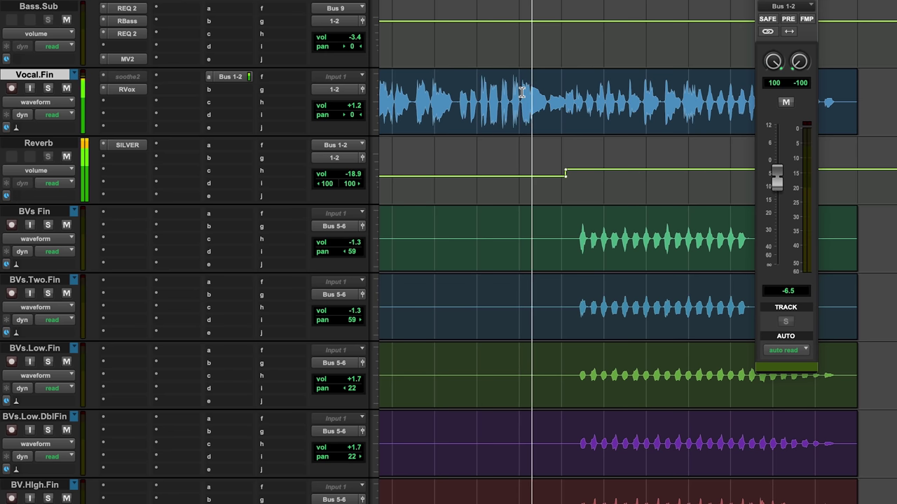
left_click(231, 76)
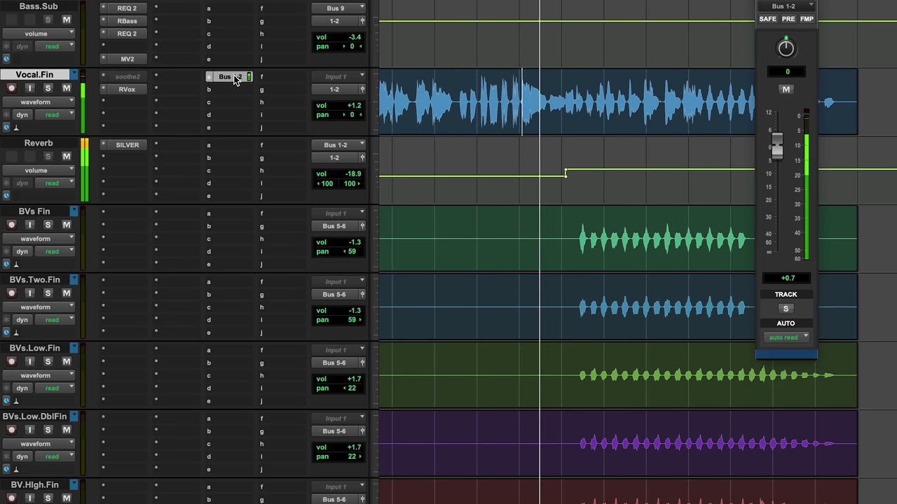
left_click_drag(778, 144, 779, 154)
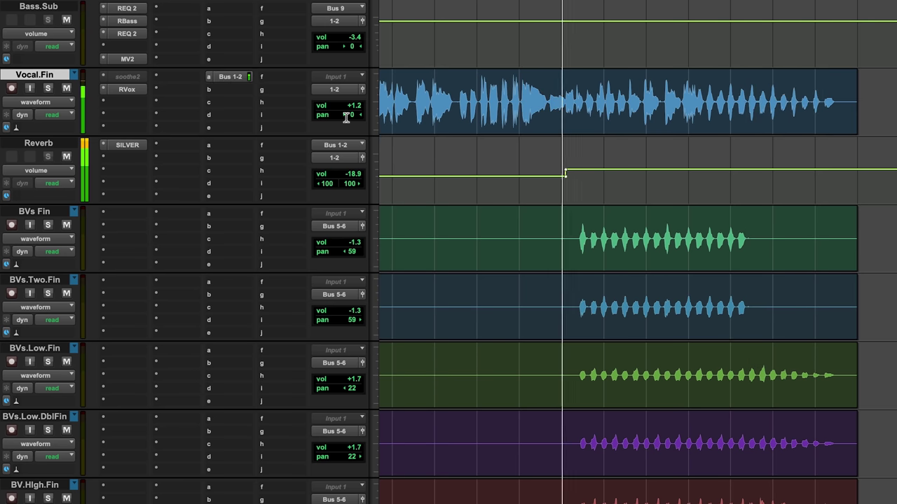
left_click(126, 147)
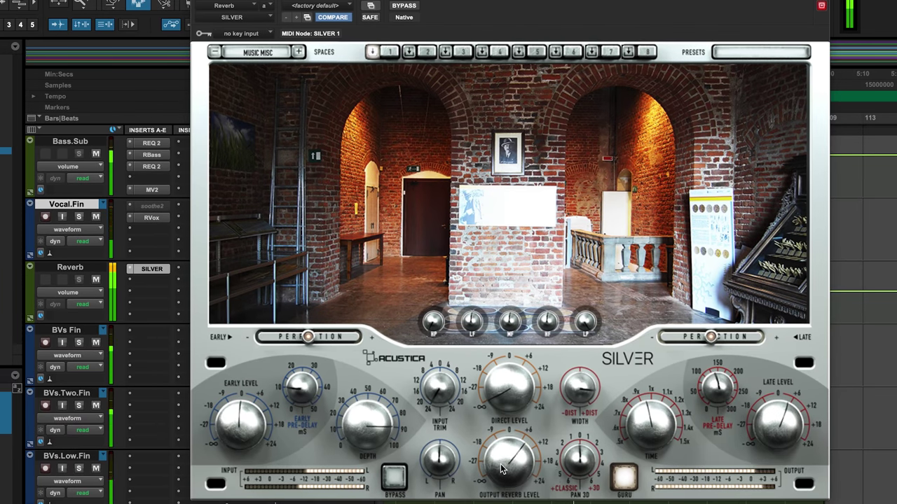
left_click_drag(501, 470, 502, 479)
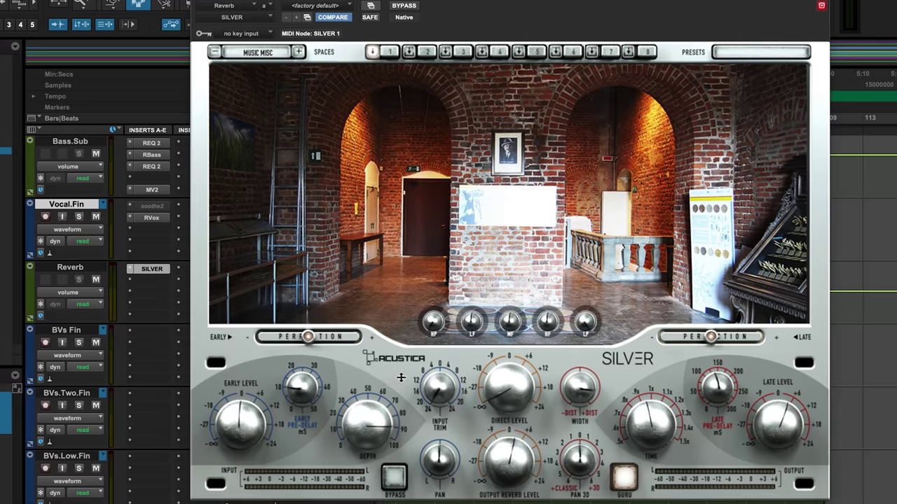
Load the Music Misc space The Shelter Lobby (Far) in the SILVER reverb
left_click(279, 56)
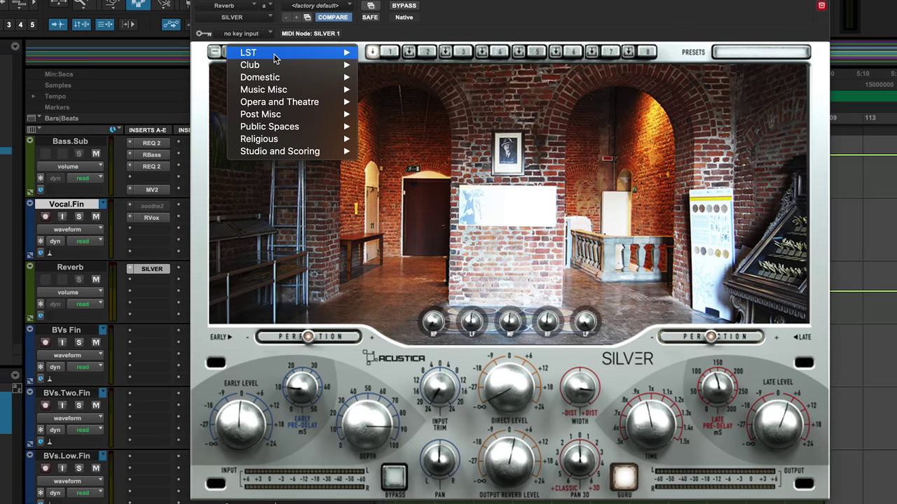
mouse_move(274, 57)
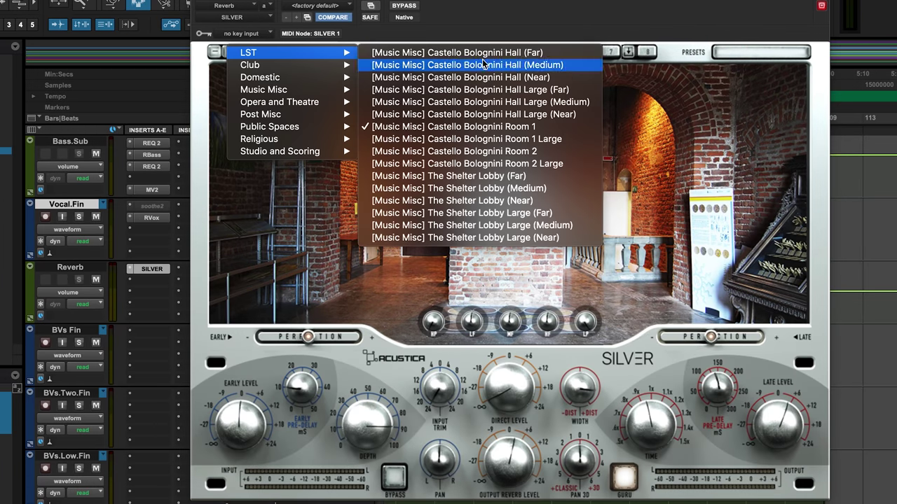
left_click(530, 176)
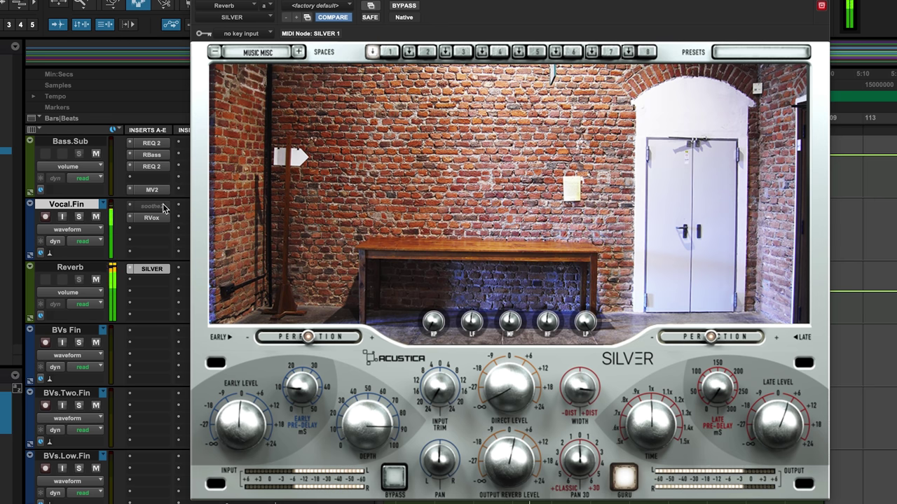
Raise Vocal.Fin's Bus 1-2 send slightly, moving the SILVER window aside and back again
left_click_drag(315, 1, 275, 296)
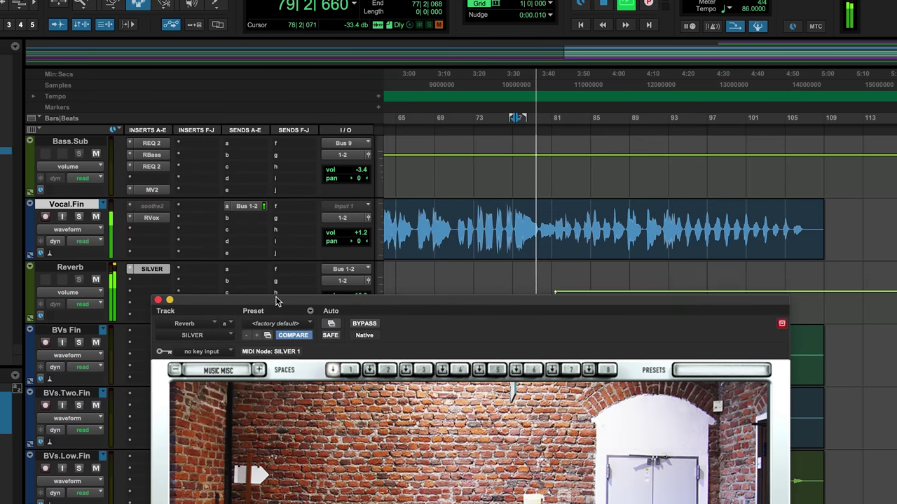
left_click(247, 205)
left_click_drag(749, 274, 754, 270)
left_click_drag(581, 309, 574, 19)
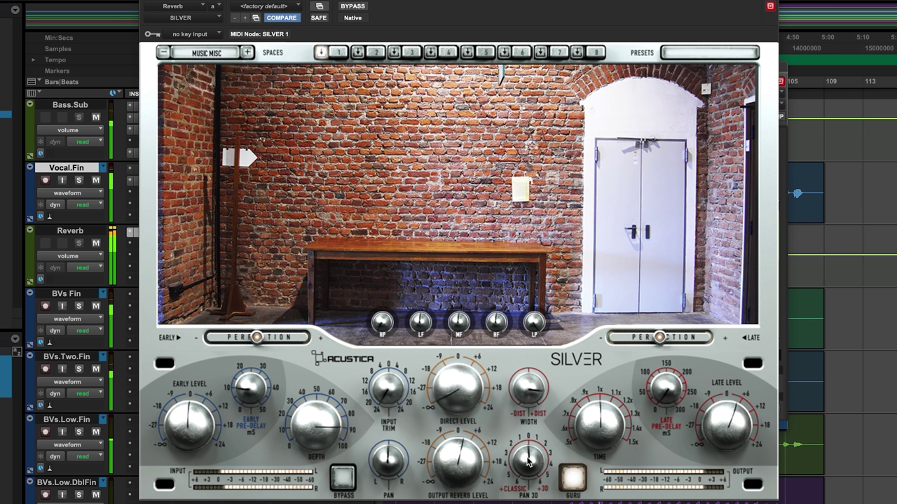
Try SILVER's Pan 3D toward +3D with Vocal.Fin soloed, and return it to 0
left_click_drag(521, 468, 534, 429)
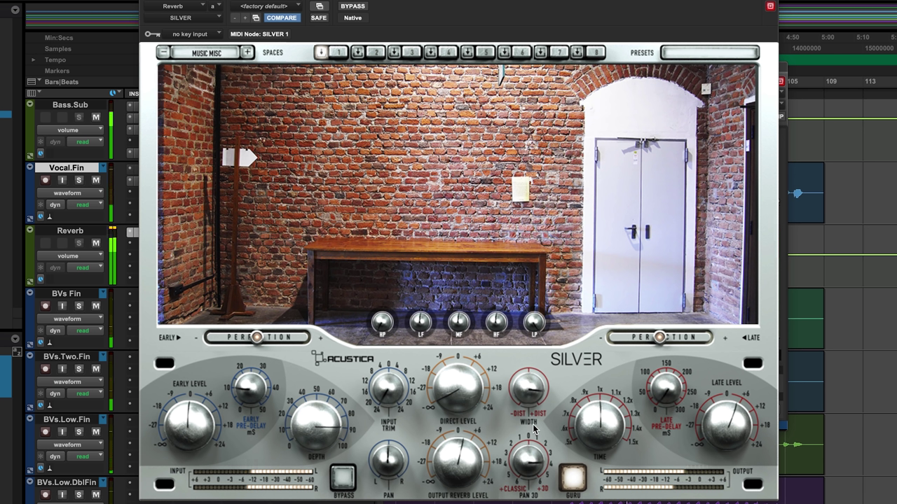
left_click(79, 181)
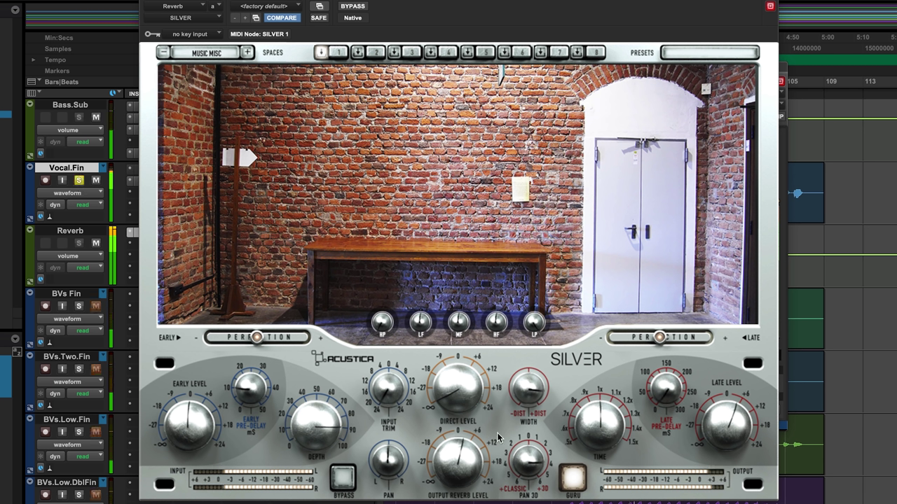
left_click_drag(525, 464, 525, 461)
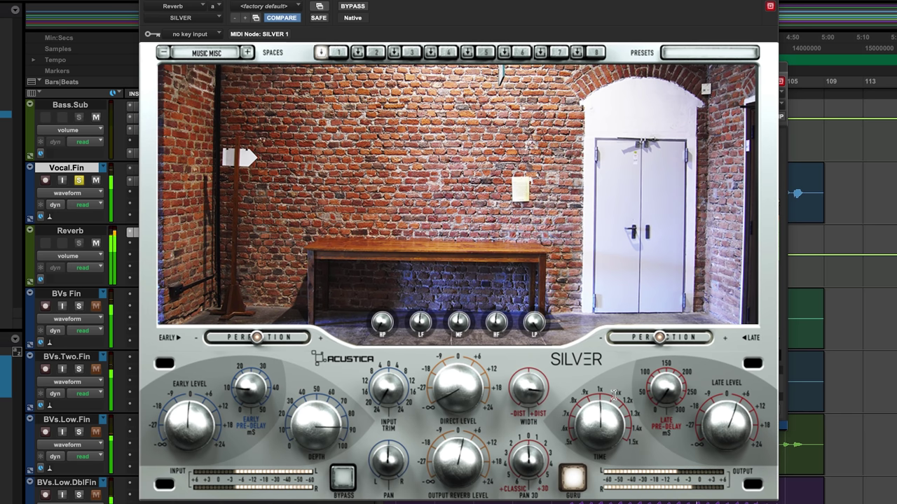
Load the Religious space Chiesa di San Luigi (Far) in SILVER
left_click(206, 52)
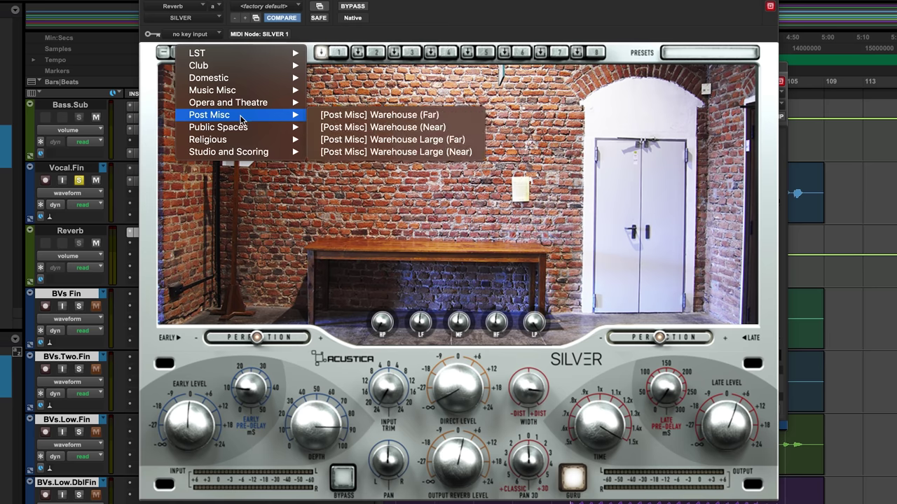
mouse_move(241, 132)
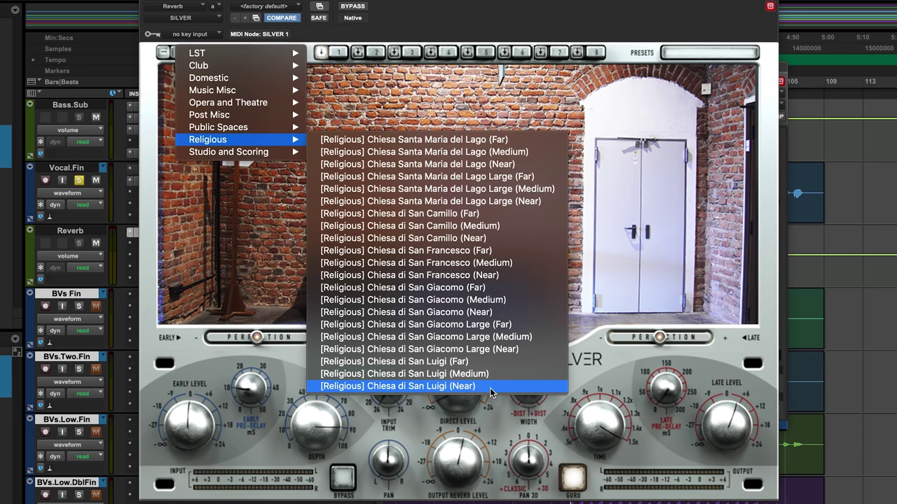
left_click(494, 362)
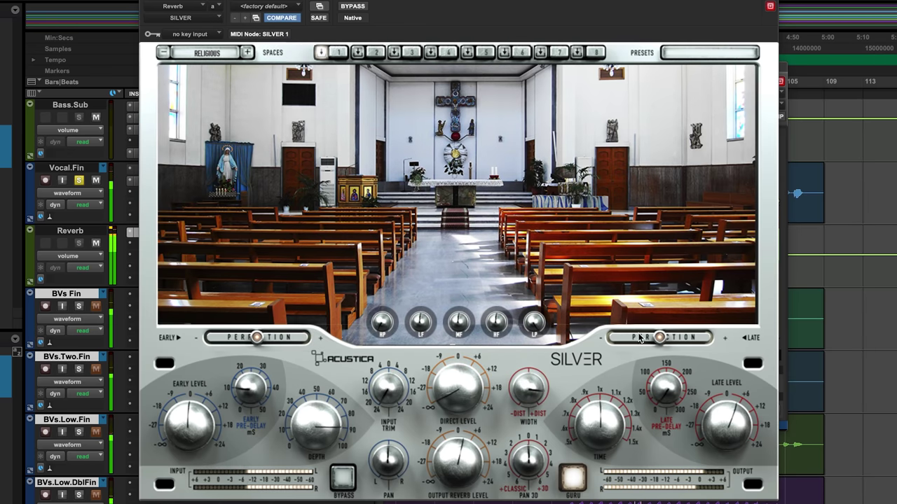
Raise SILVER's Time to about 1.5x and push both the late and early Perfection sliders to maximum
left_click_drag(605, 392, 611, 377)
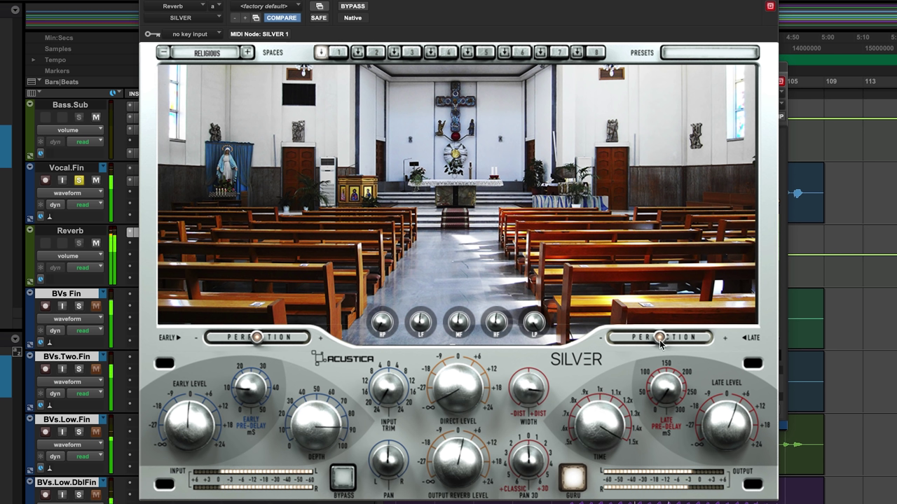
left_click_drag(662, 338, 706, 339)
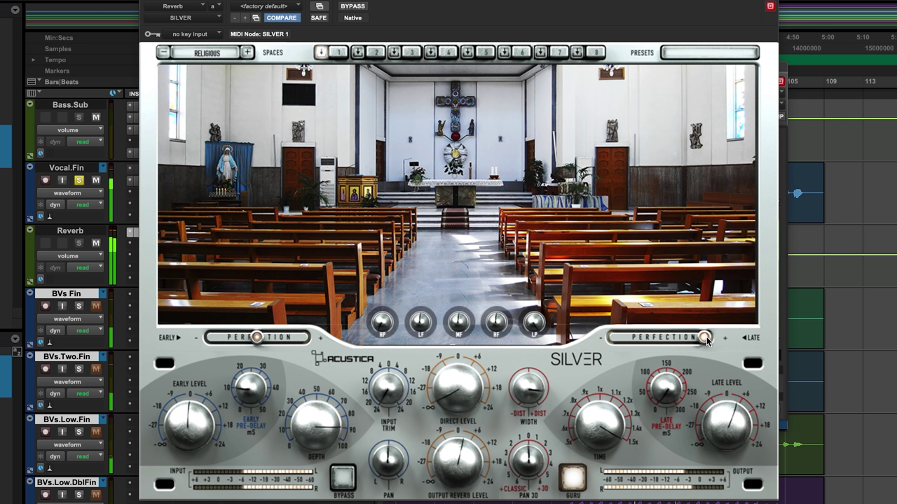
left_click_drag(257, 338, 326, 339)
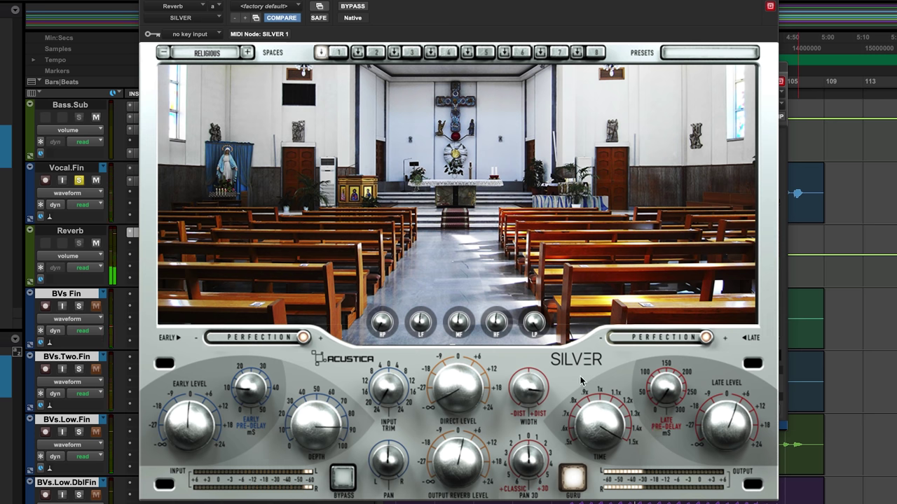
Load the Religious space Chiesa di San Giacomo Large (Far), try Time at 1.5x and set it to about .5x
left_click(207, 53)
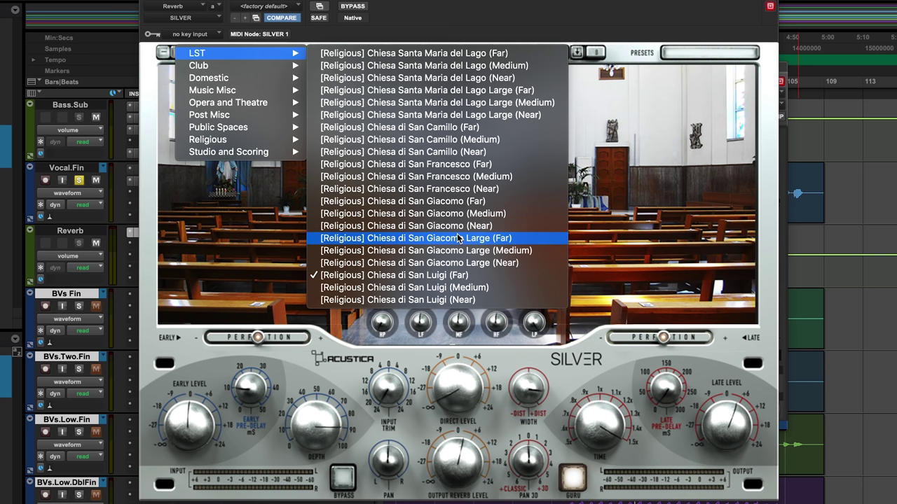
left_click(458, 239)
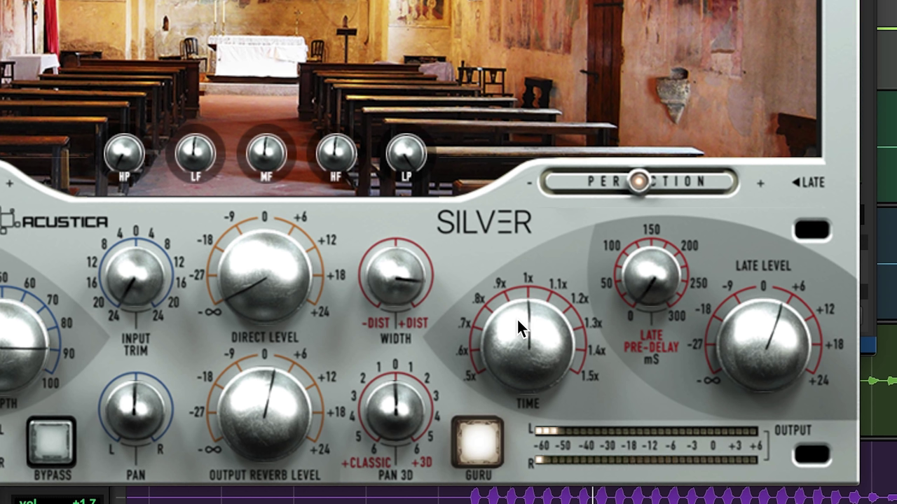
left_click_drag(539, 350, 575, 216)
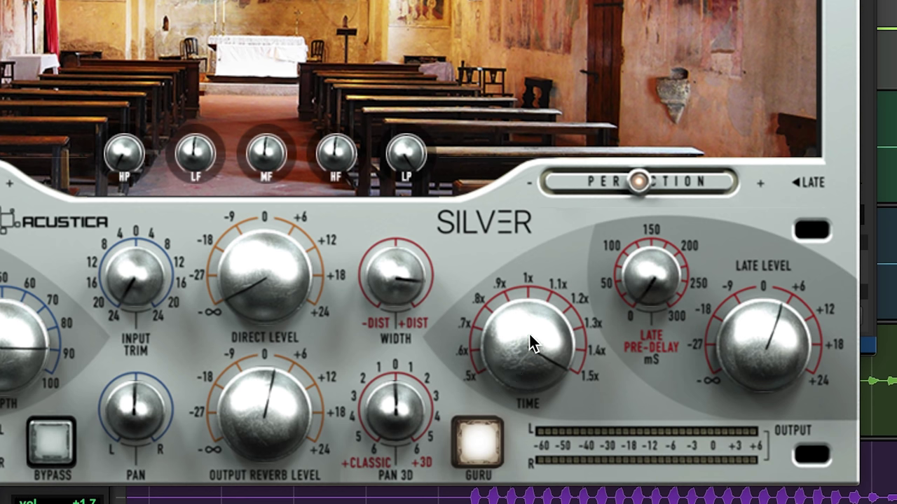
left_click_drag(531, 343, 496, 420)
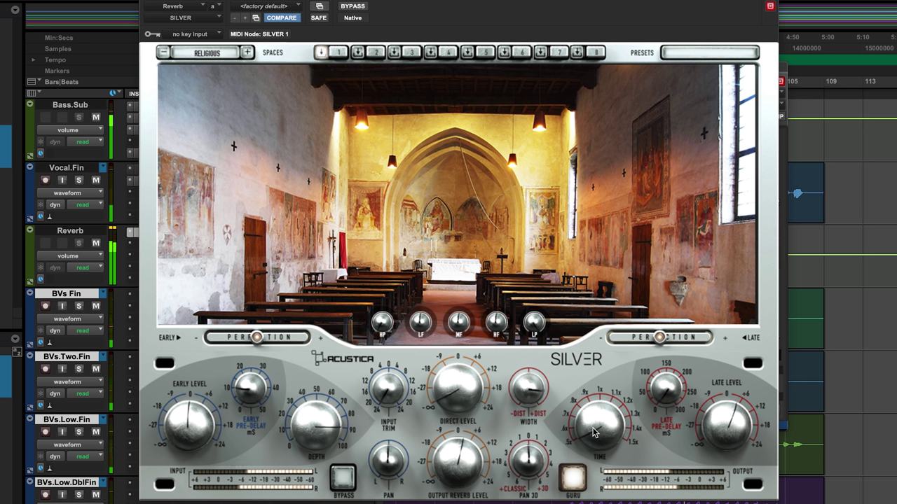
Mute and unmute the Reverb track during playback to compare the mix with and without reverb
left_click(96, 243)
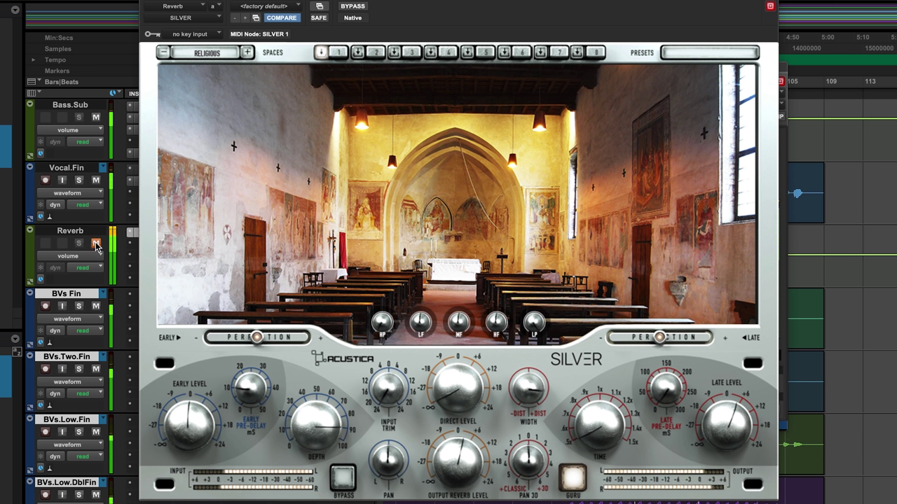
left_click(97, 243)
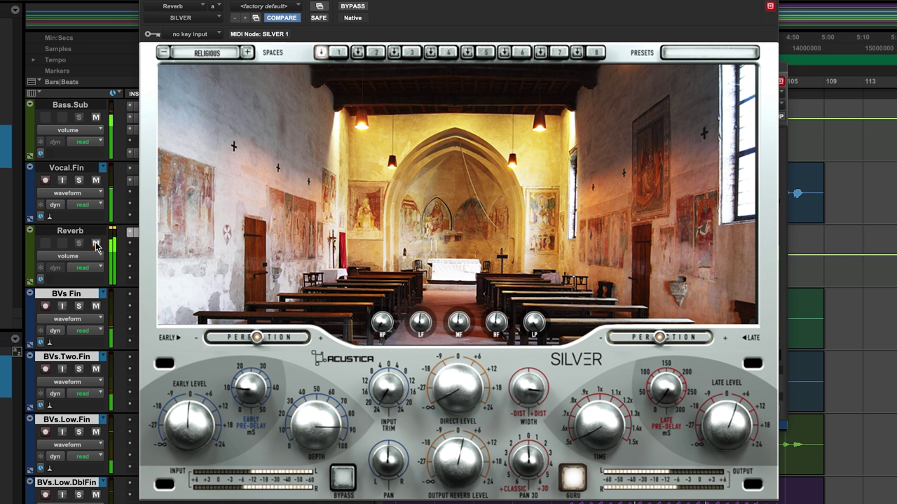